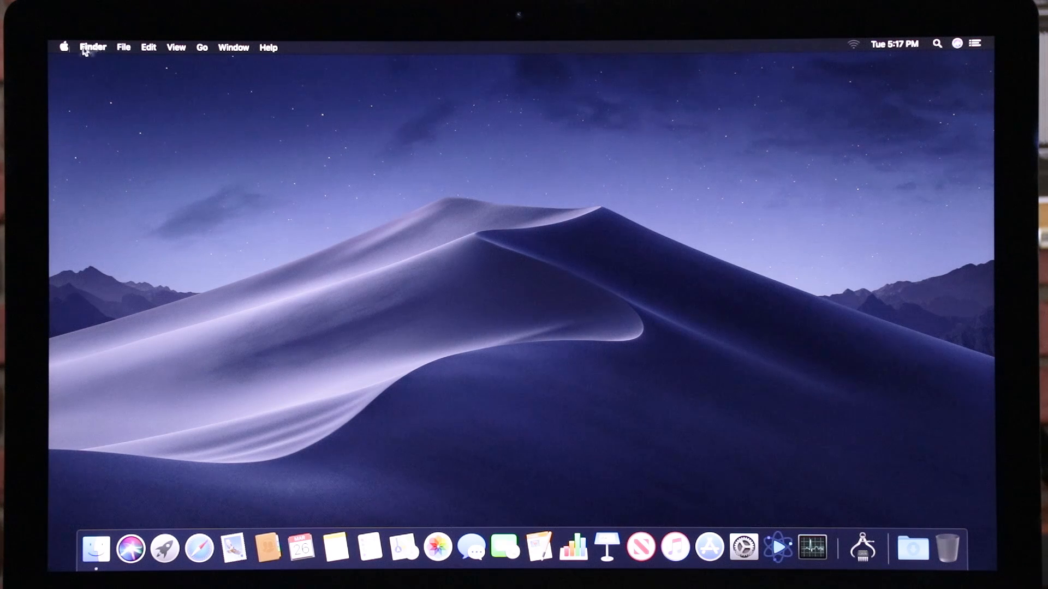
- Show About This Mac with macOS Mojave, 128 GB memory, and the full System Report
{"action": "left_click", "coordinate": [64, 46]}
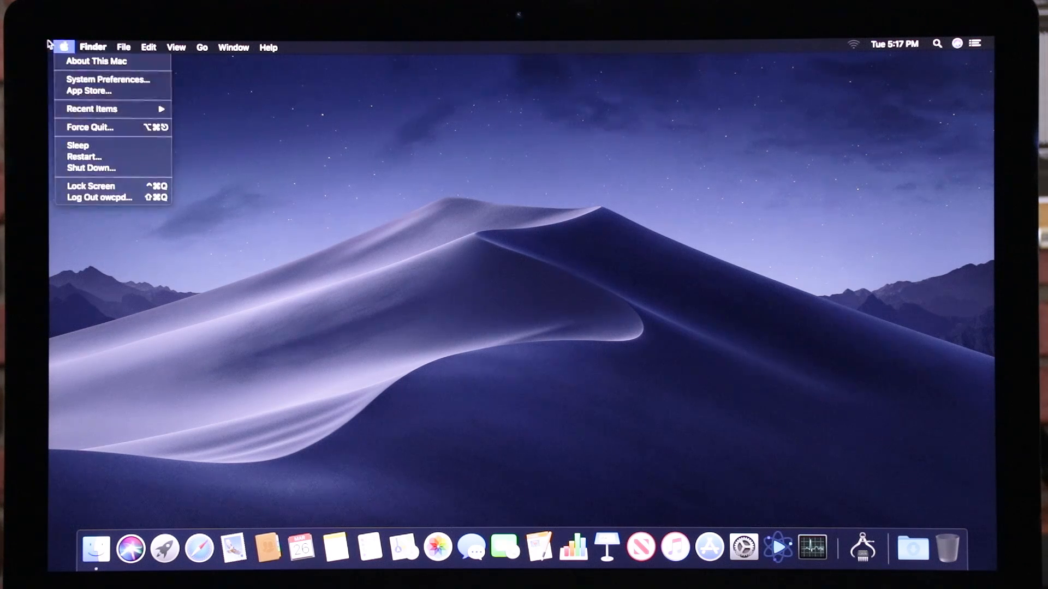
{"action": "left_click", "coordinate": [67, 66]}
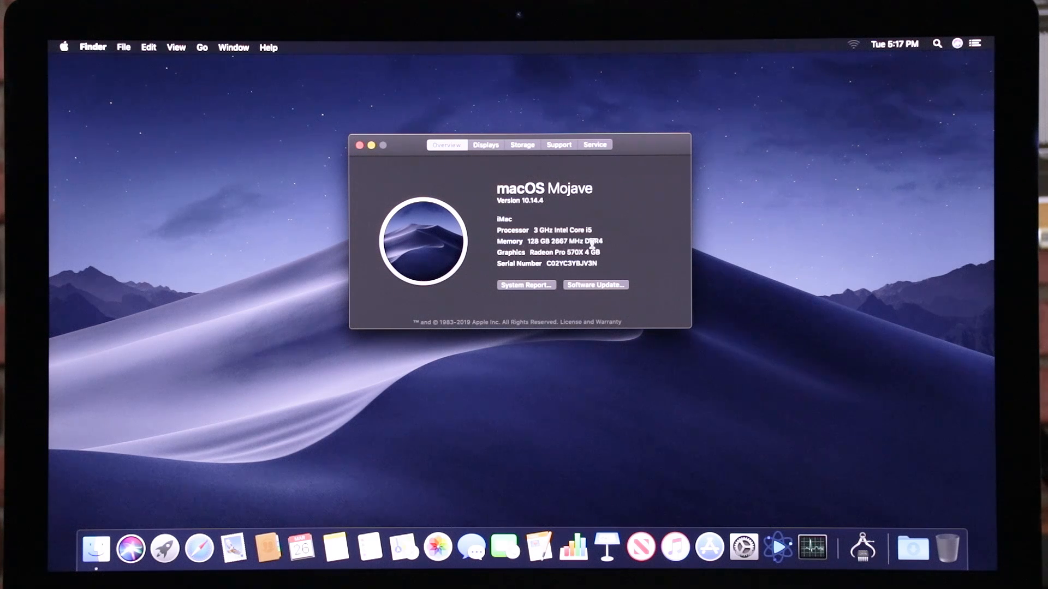
{"action": "left_click", "coordinate": [548, 289]}
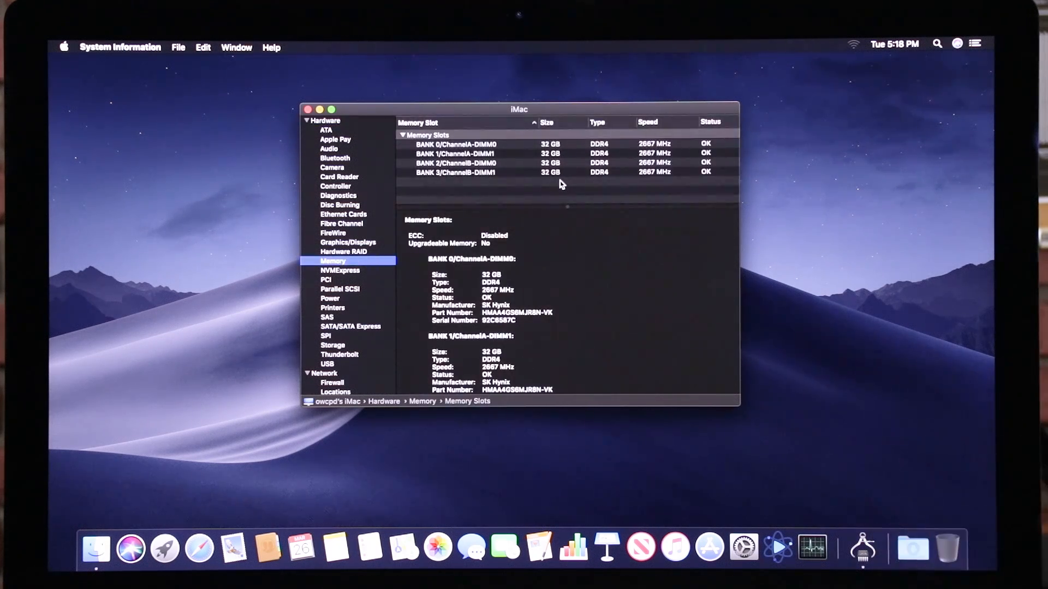
- Launch Activity Monitor to its Memory view listing 128.00 GB physical memory
{"action": "left_click", "coordinate": [818, 556]}
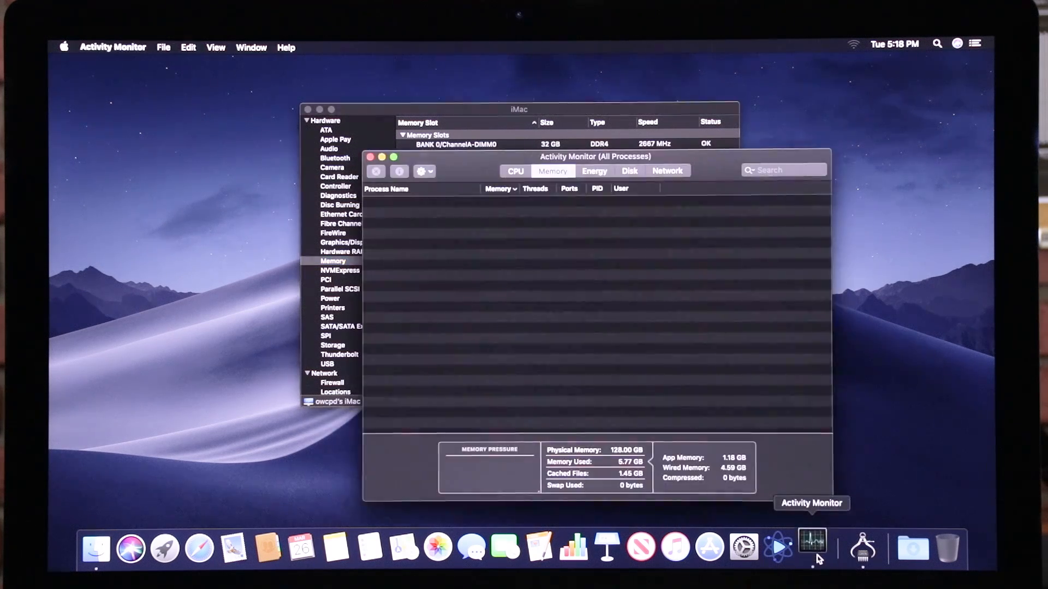